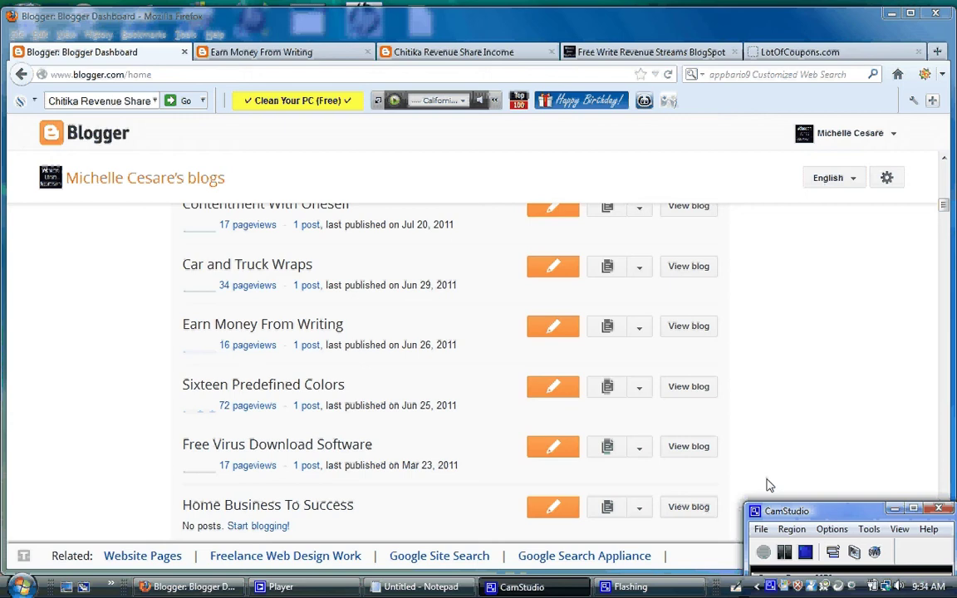
Open the layout of the Earn Money From Writing blog from the blog list and bring its sidebar gadgets into view.
click(892, 510)
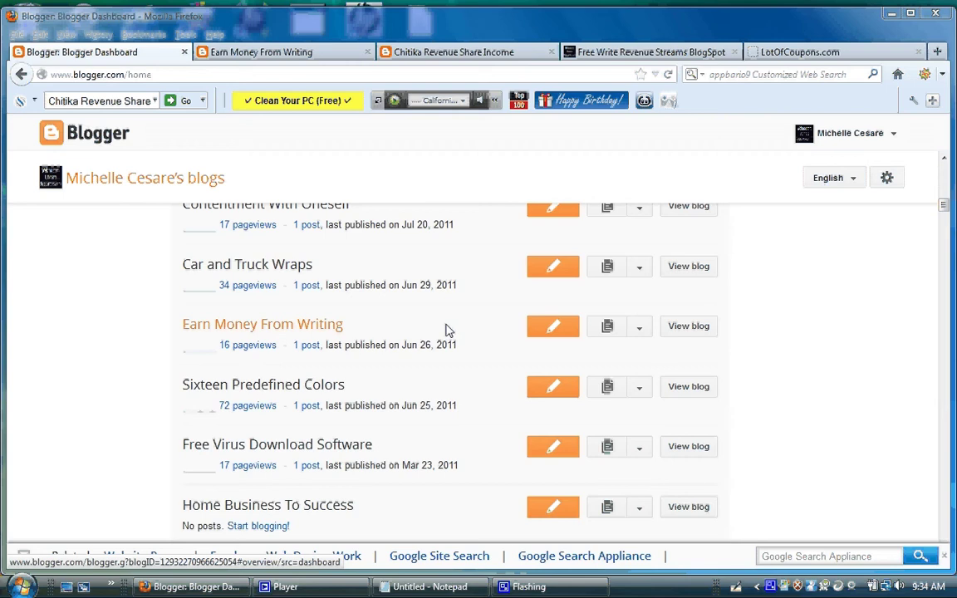
click(640, 327)
scroll(653, 472, down, 1)
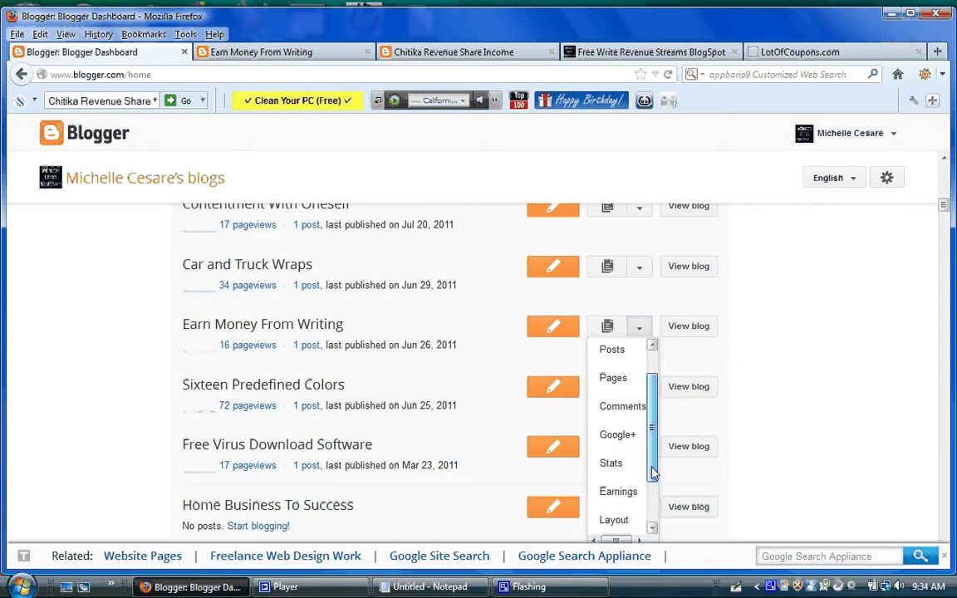
scroll(654, 472, down, 2)
click(618, 521)
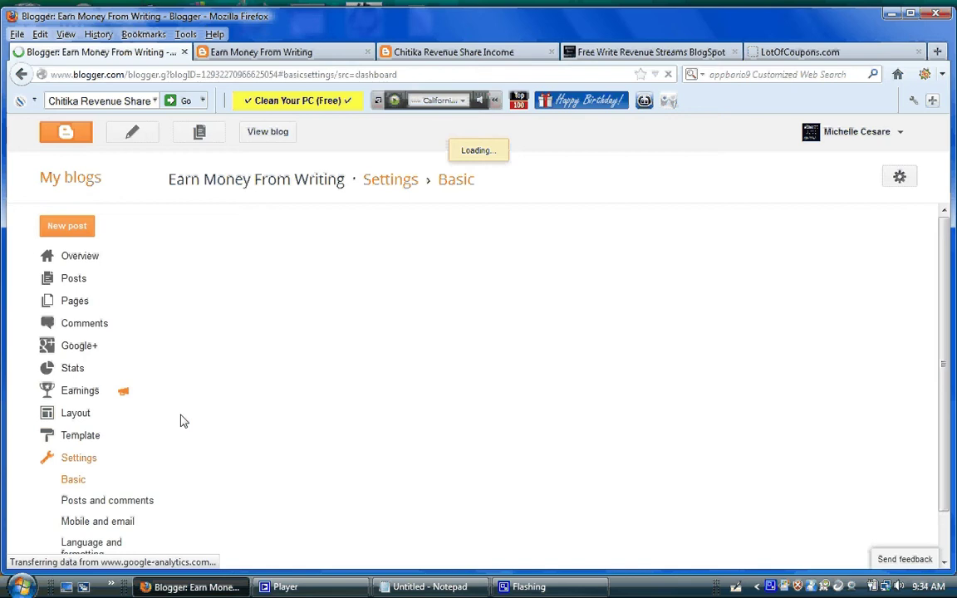
click(75, 414)
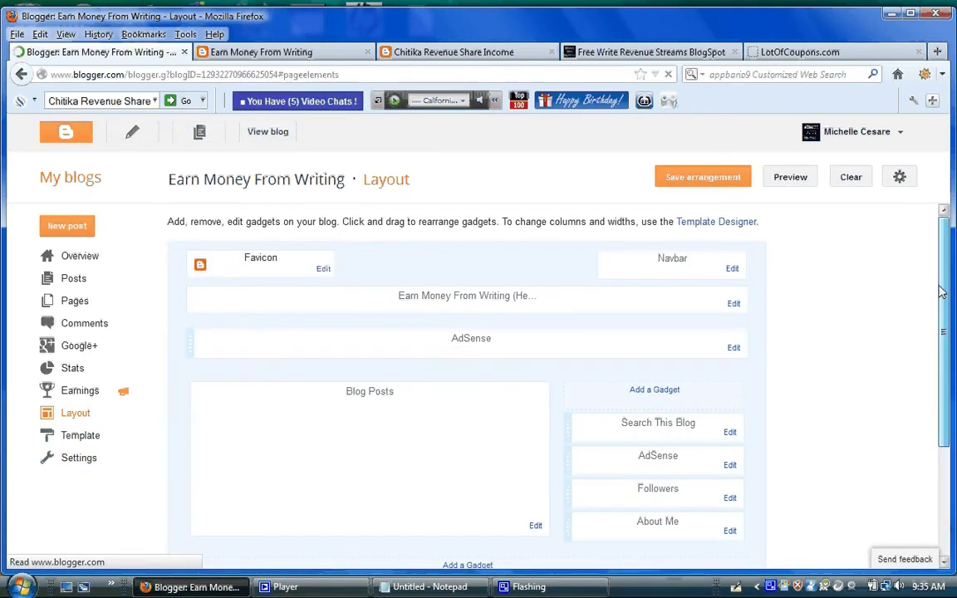
drag(942, 291, 940, 370)
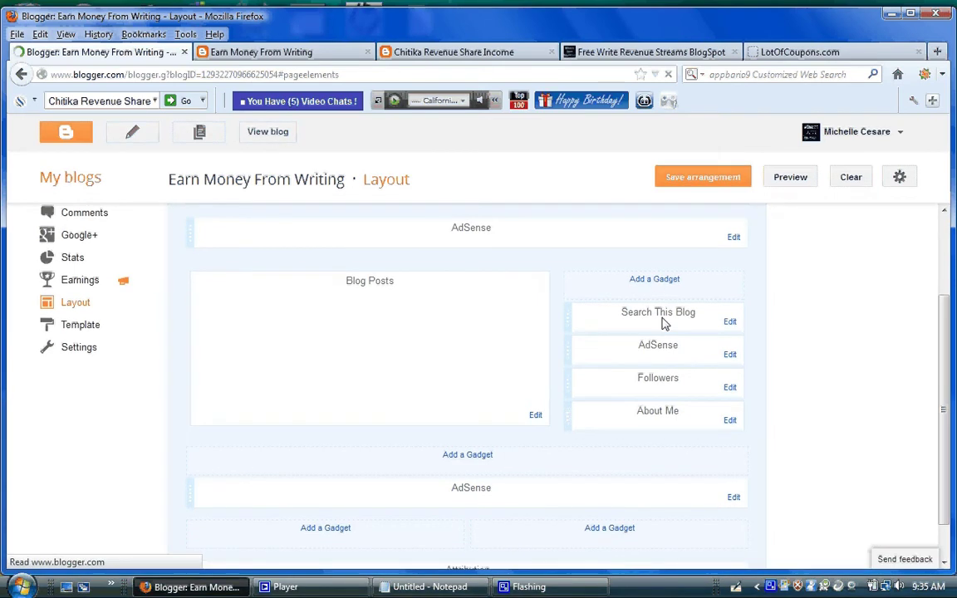
Review the configuration of the Search This Blog gadget and close it without changing anything.
click(730, 322)
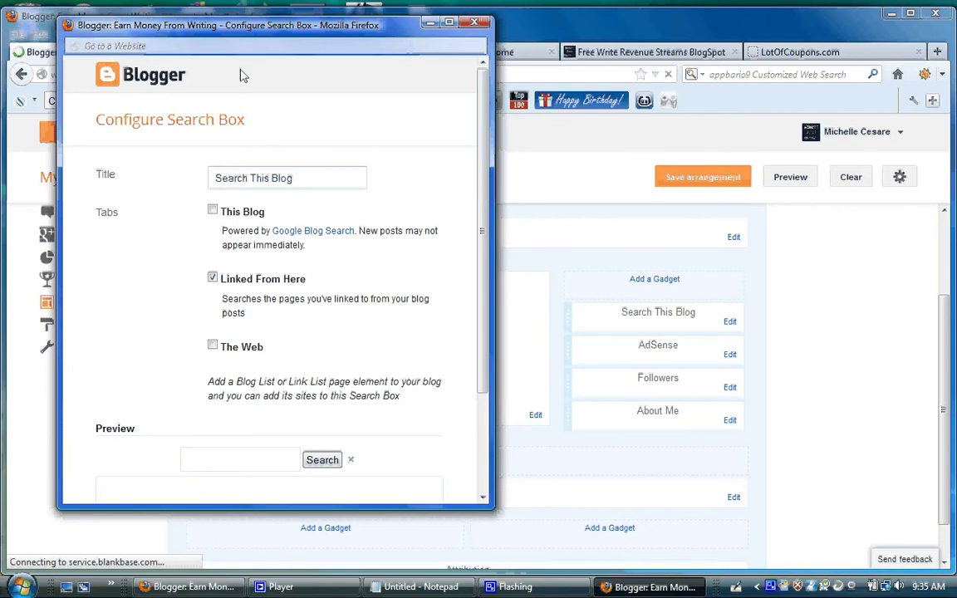
drag(91, 115, 350, 432)
click(417, 195)
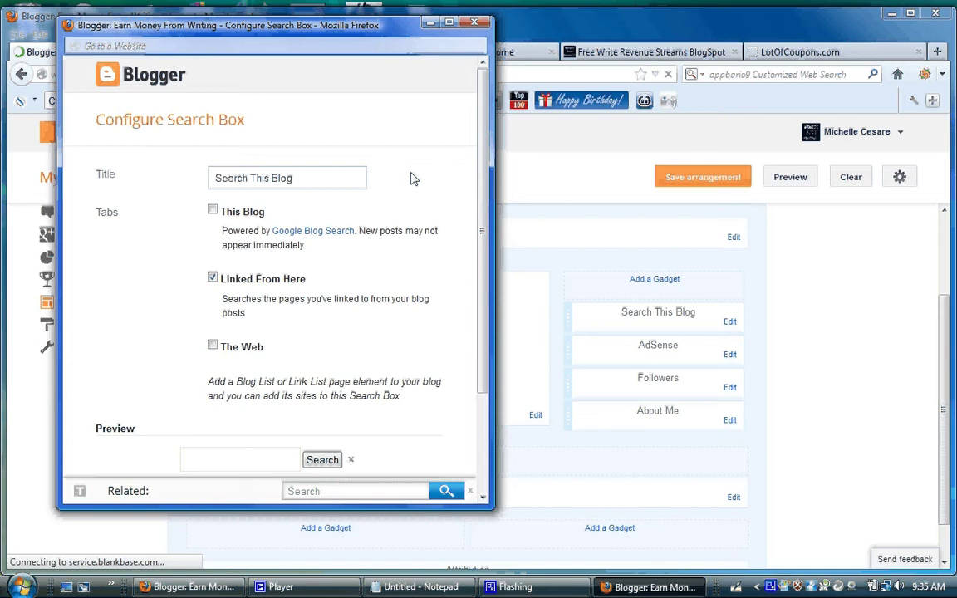
click(474, 22)
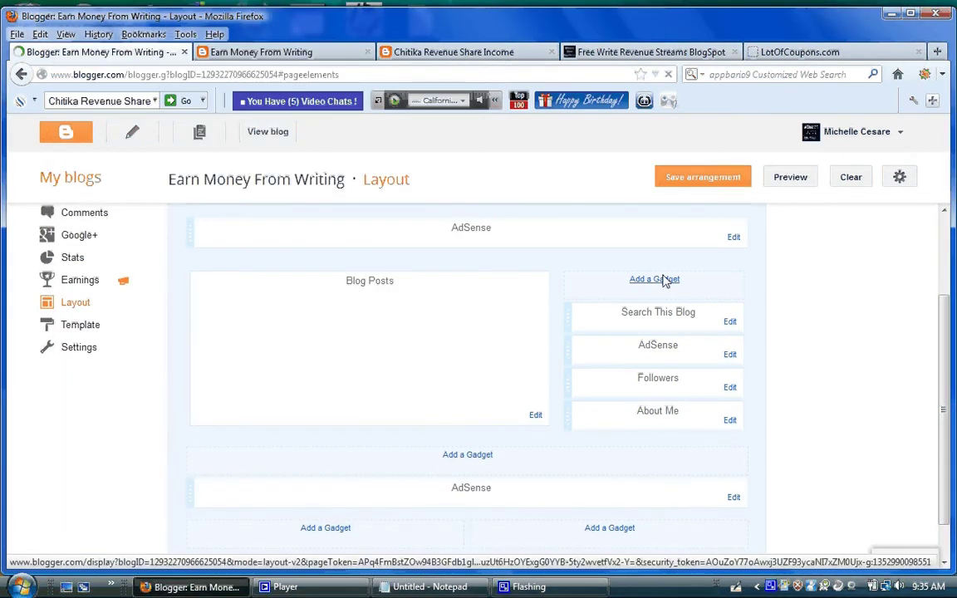
Find the Search Box entry in the sidebar's Add a Gadget list and minimize the gadget window.
click(664, 281)
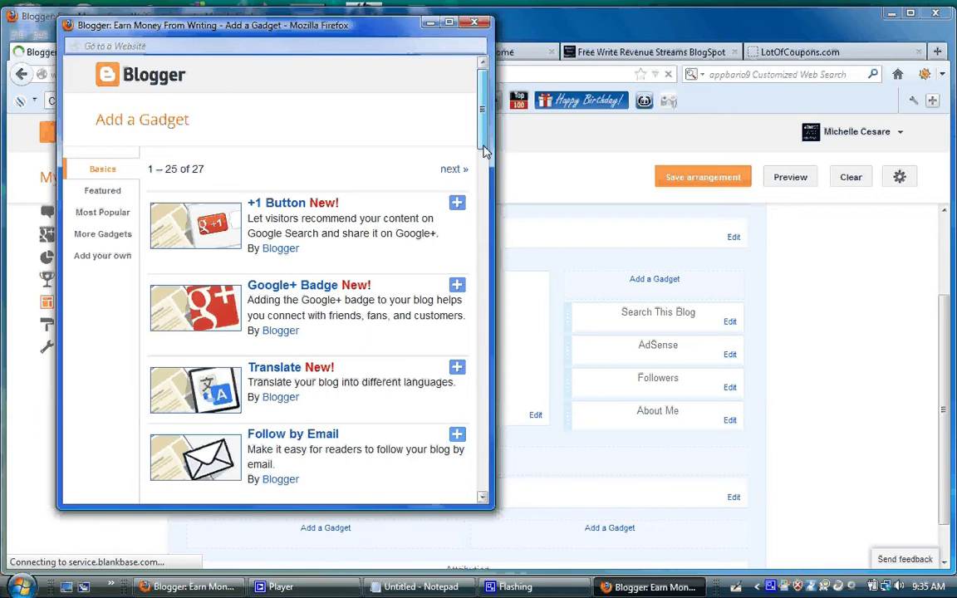
click(484, 195)
scroll(318, 176, down, 4)
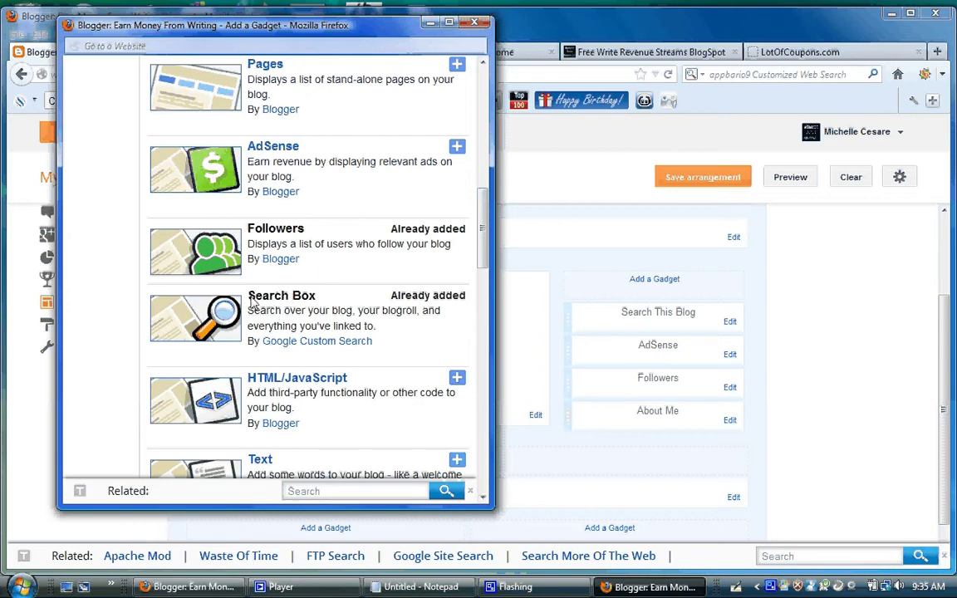
drag(249, 298, 341, 334)
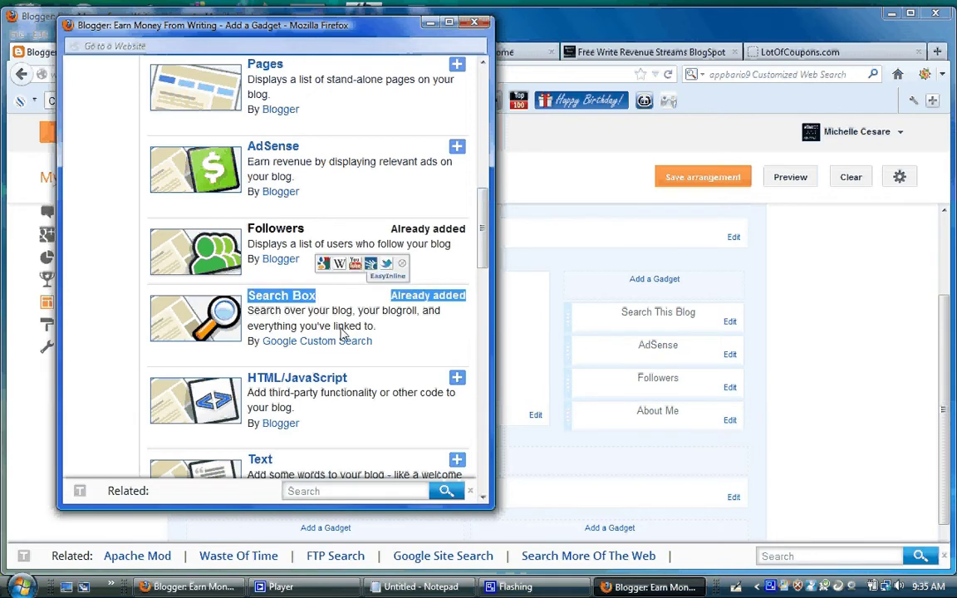
click(352, 325)
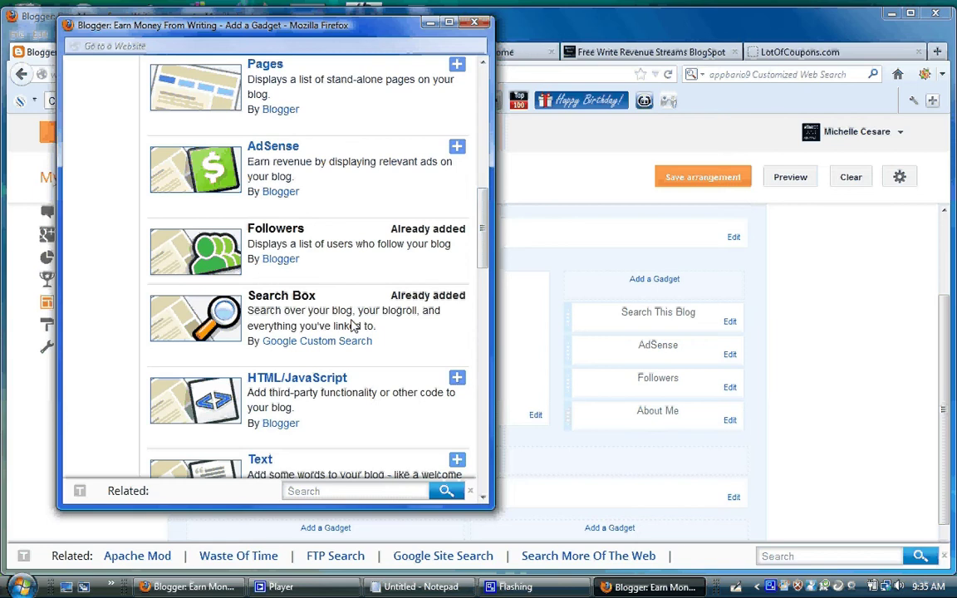
click(432, 24)
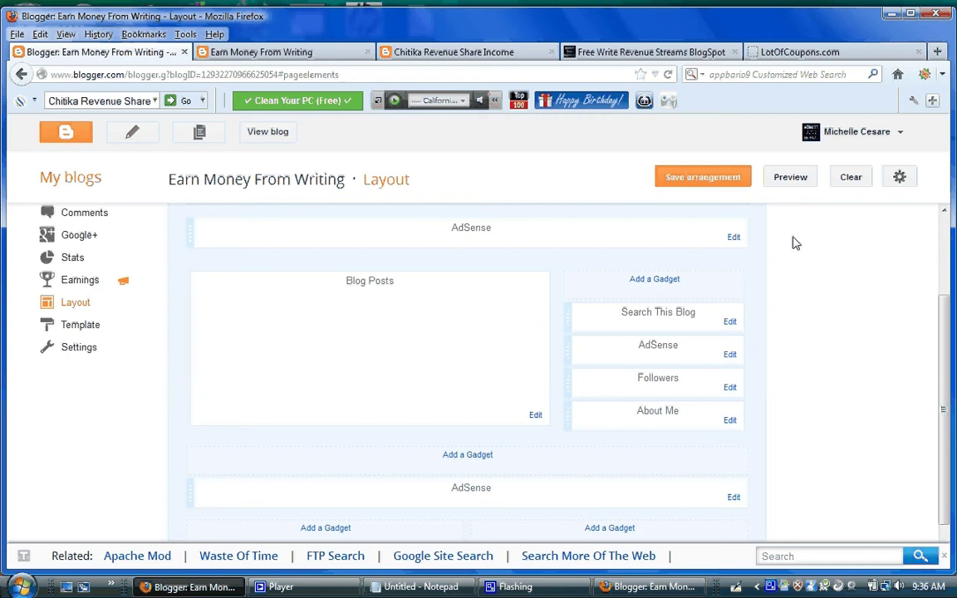
Look at the search box on the published Earn Money From Writing blog and return to the blog list.
click(302, 56)
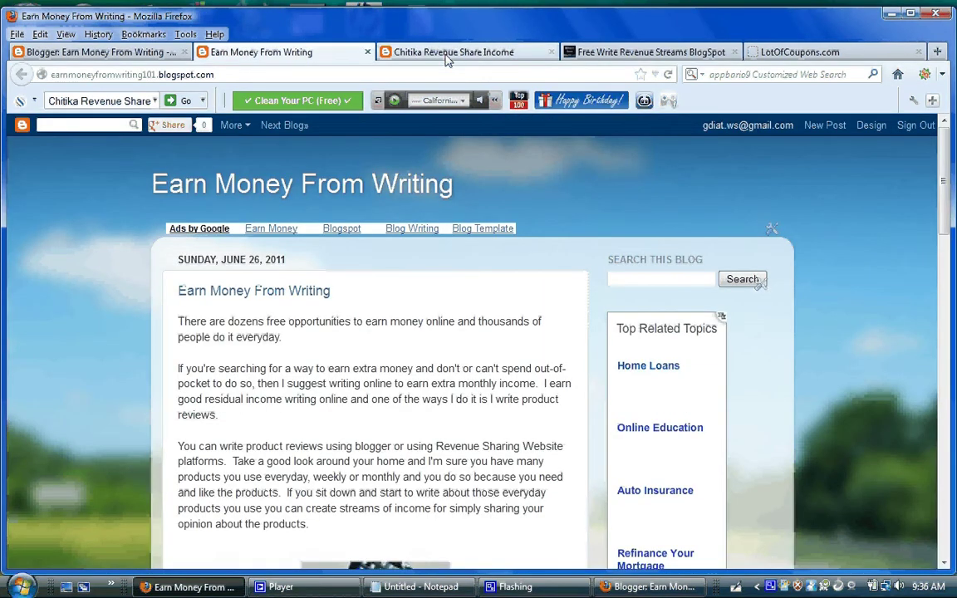
click(93, 53)
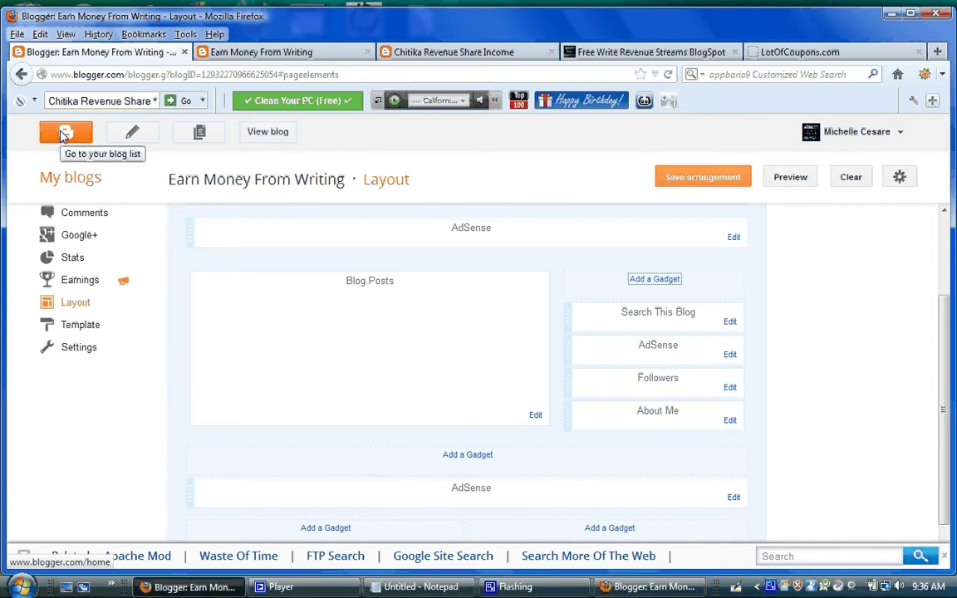
click(61, 137)
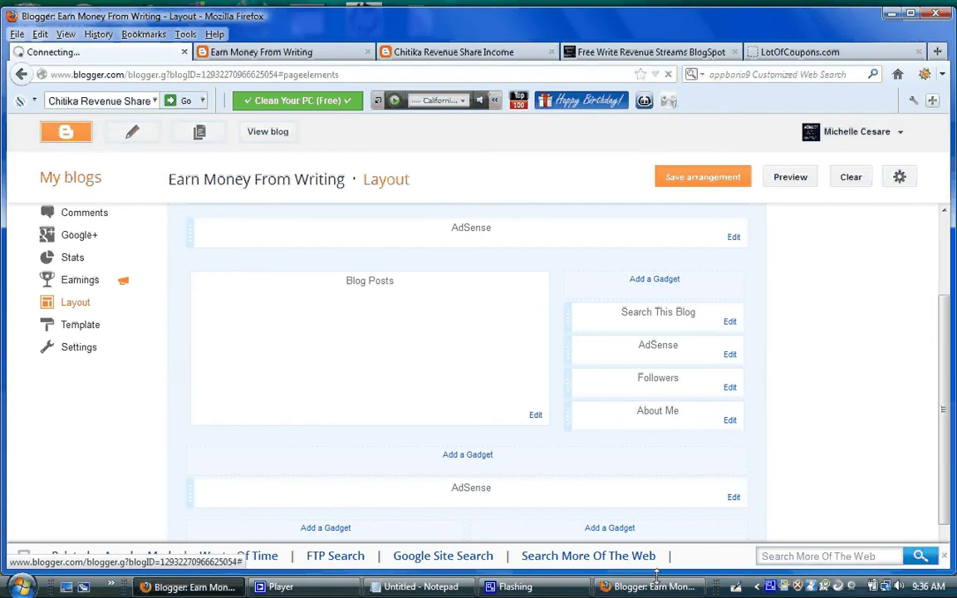
Switch to Notepad to review the custom search box code, including the masked publisher ID, and minimize it.
click(428, 587)
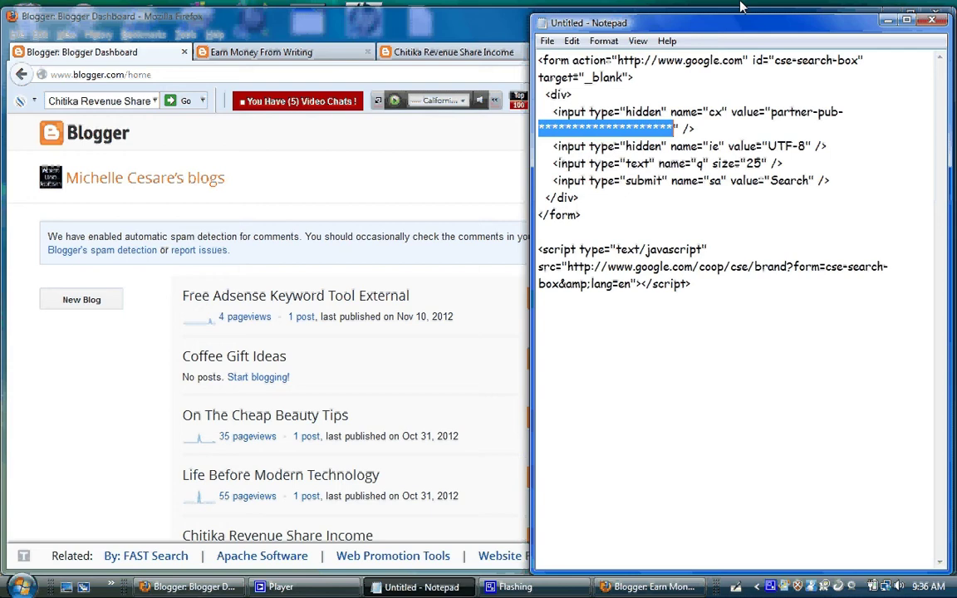
click(888, 21)
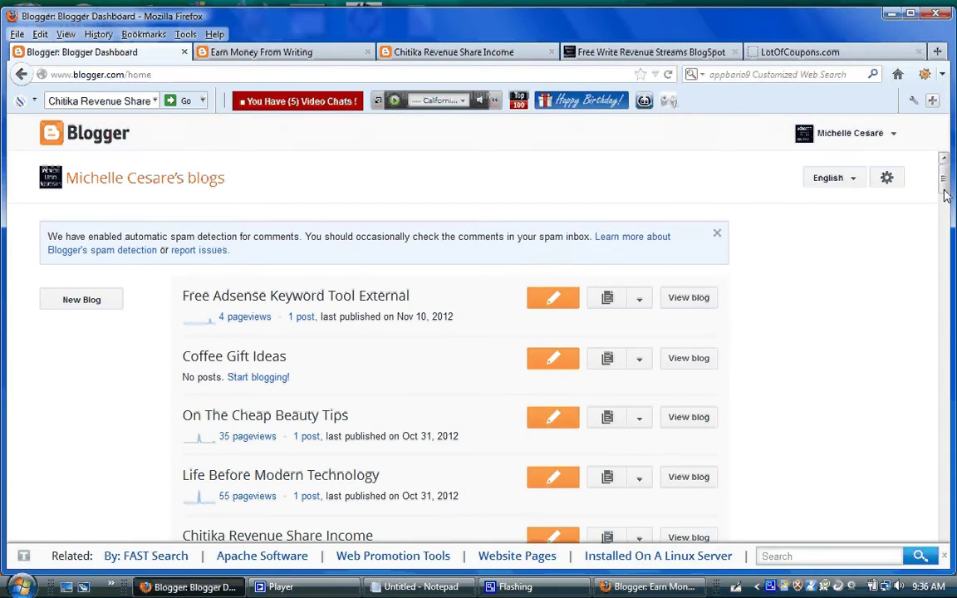
drag(945, 193, 945, 209)
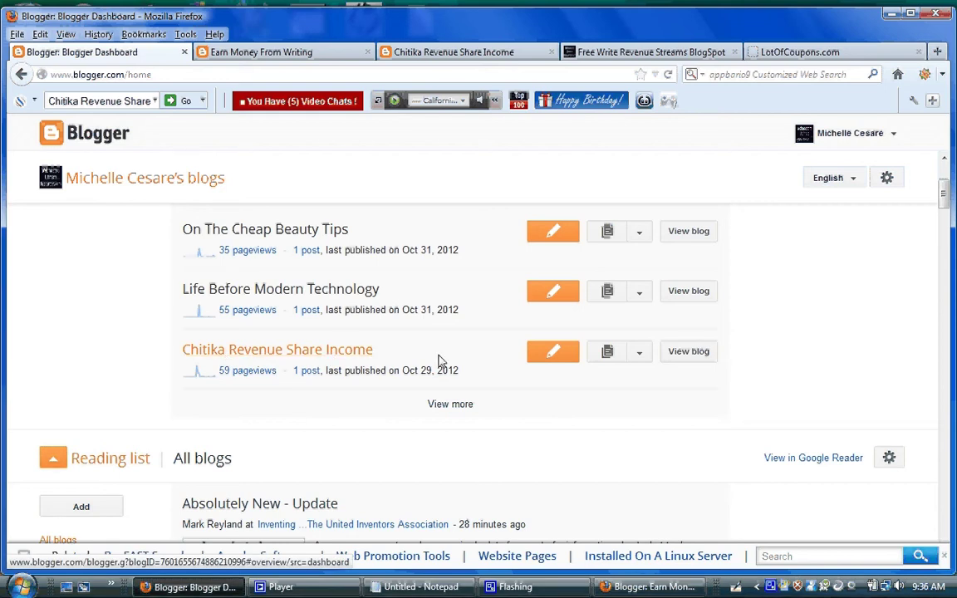
click(639, 353)
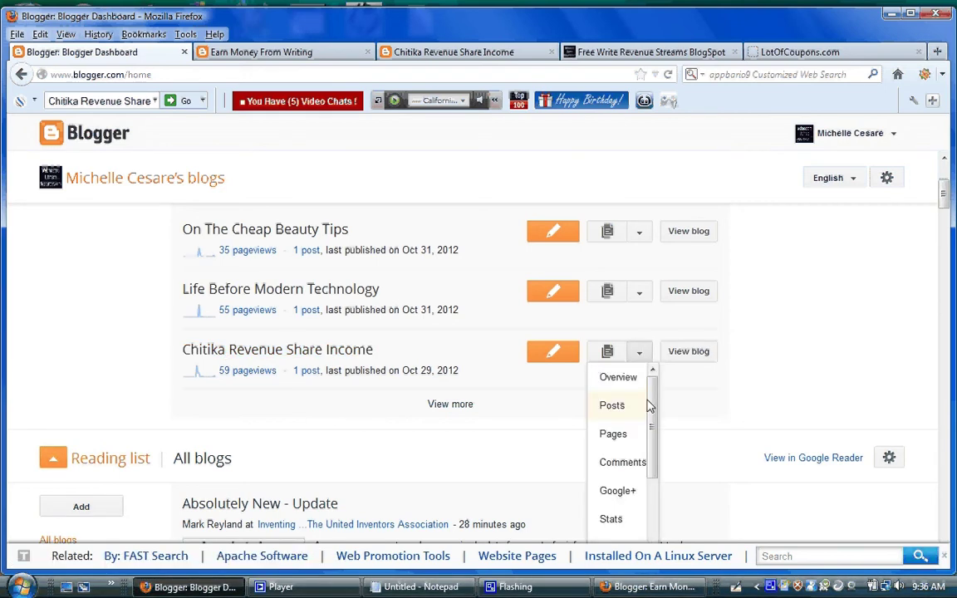
drag(650, 406, 658, 496)
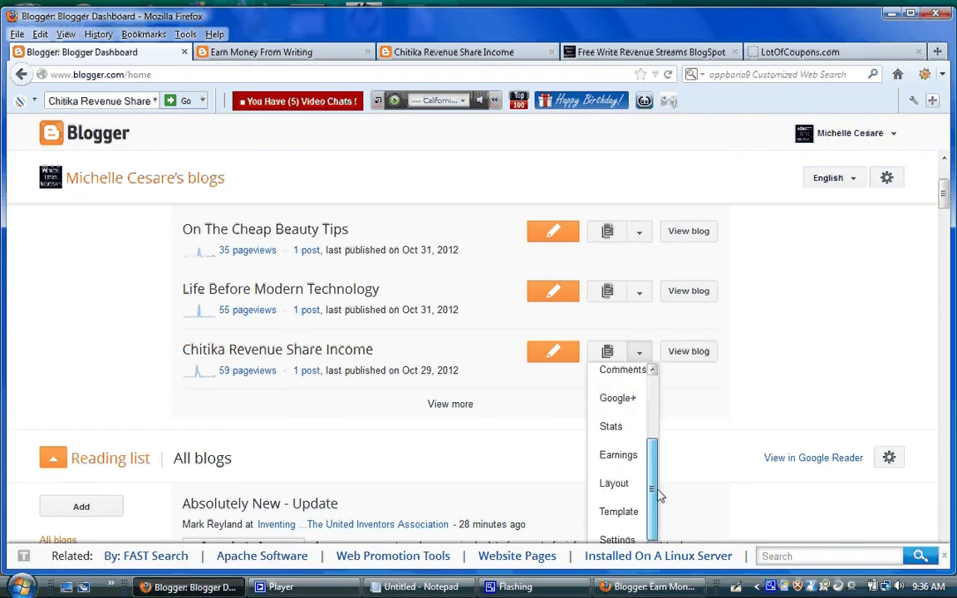
click(904, 319)
Open the settings of the Chitika Revenue Share Income blog and go to its layout.
scroll(945, 201, down, 2)
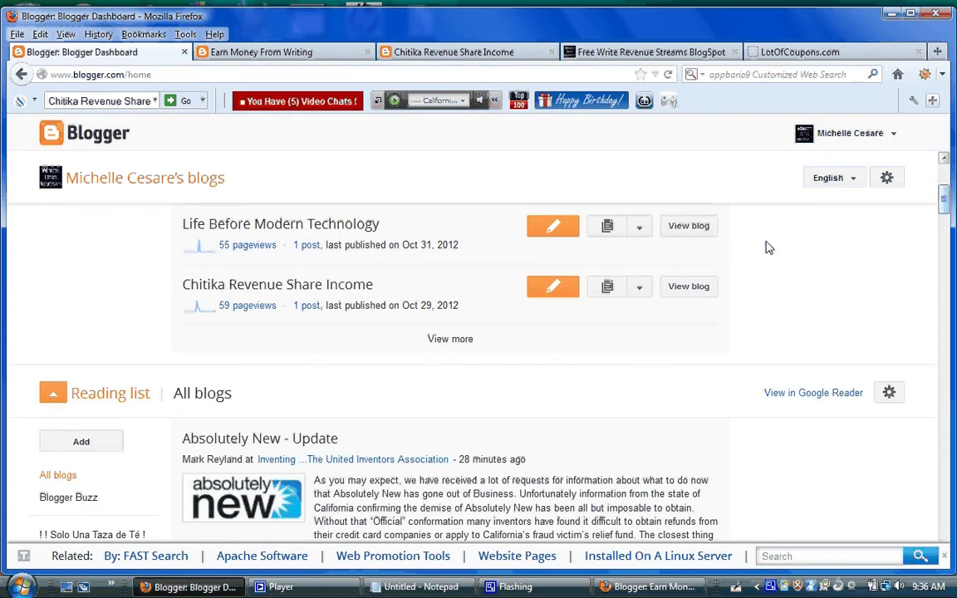
click(639, 287)
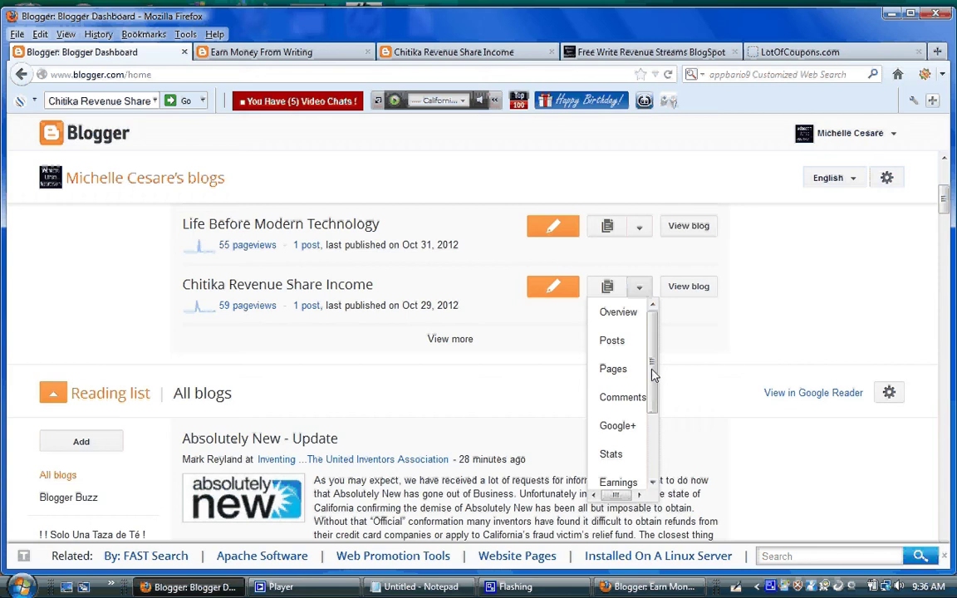
drag(654, 375, 632, 470)
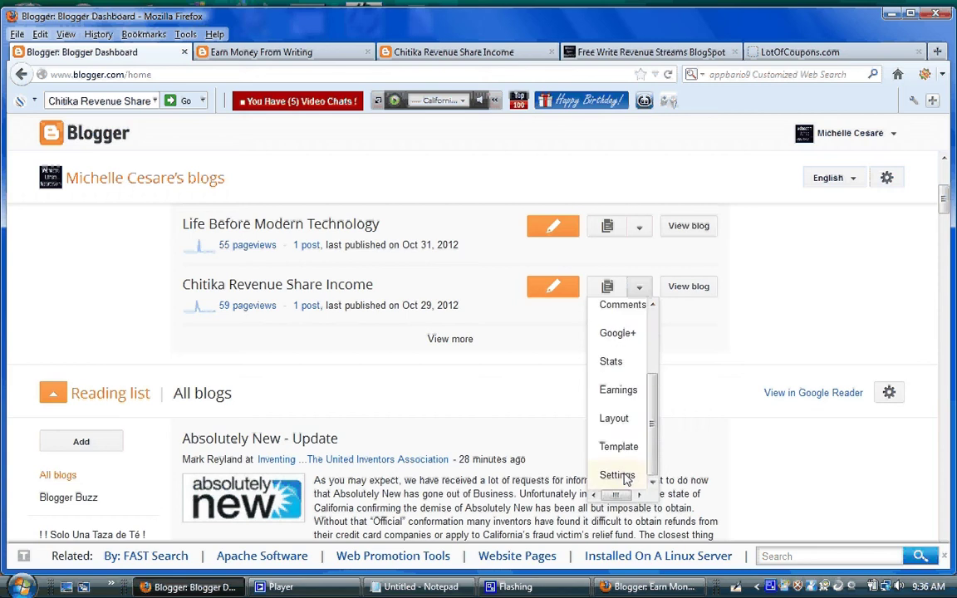
click(618, 475)
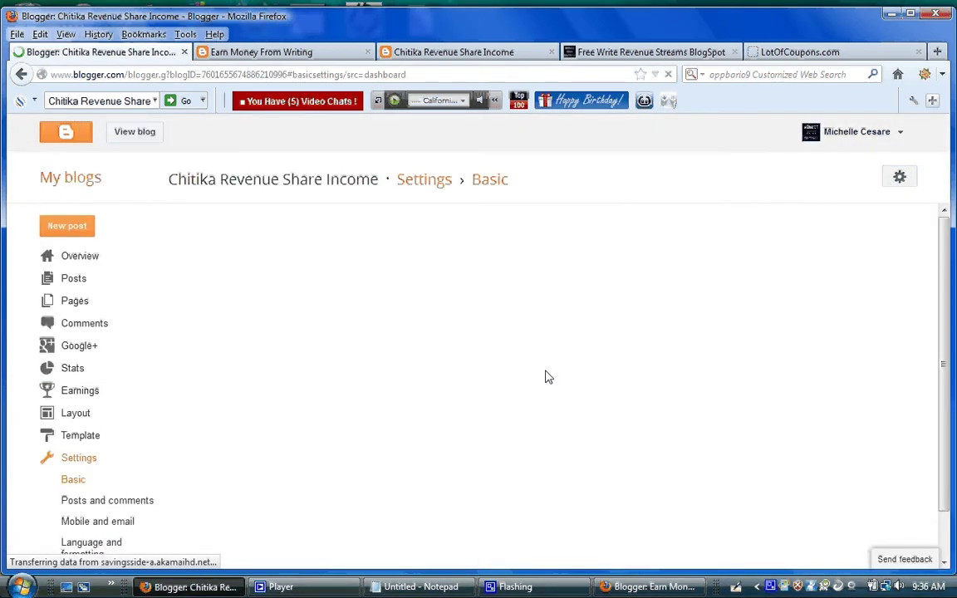
click(70, 417)
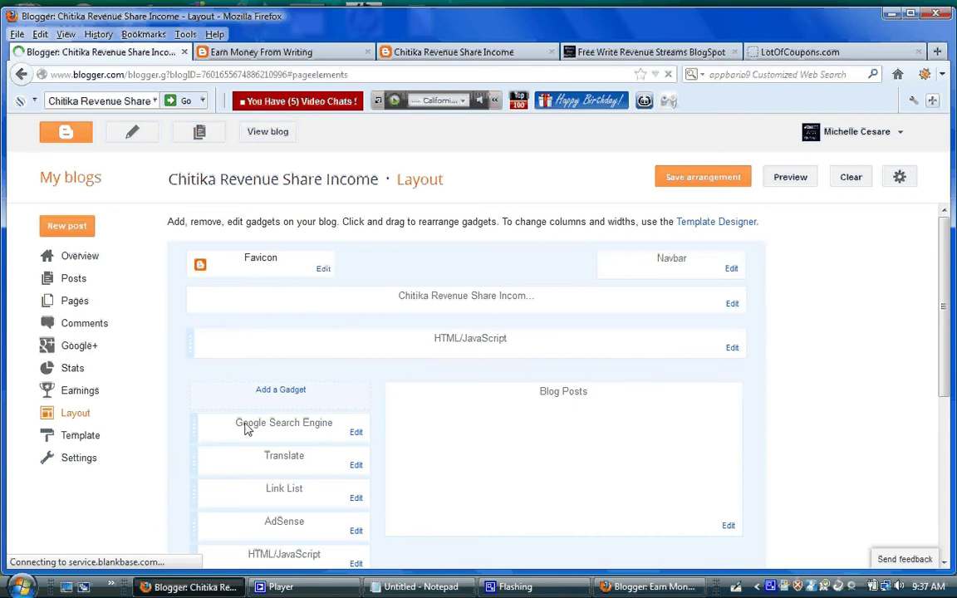
Review the search box code in Notepad and examine the HTML/JavaScript option among the sidebar's available gadgets.
click(433, 581)
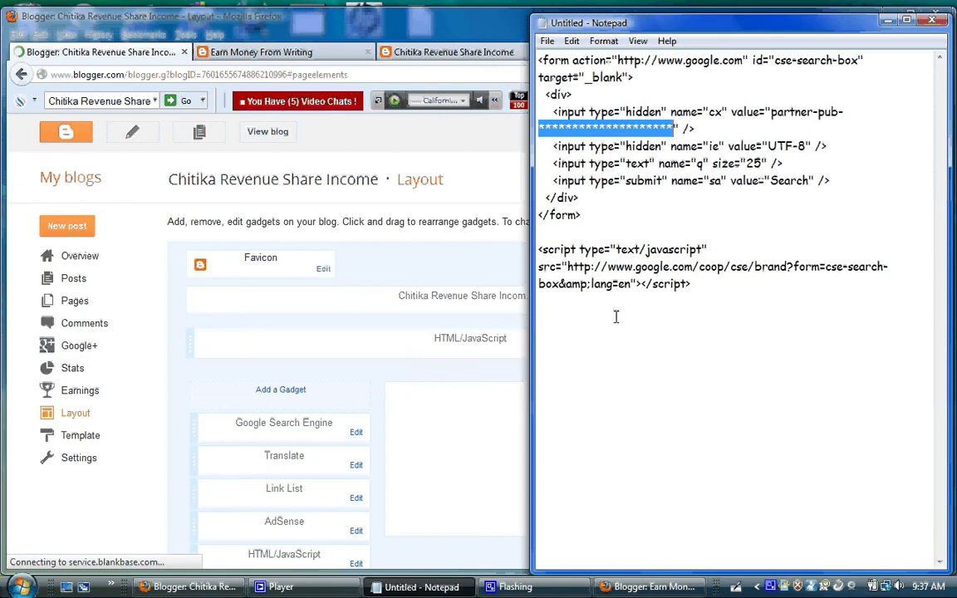
click(887, 22)
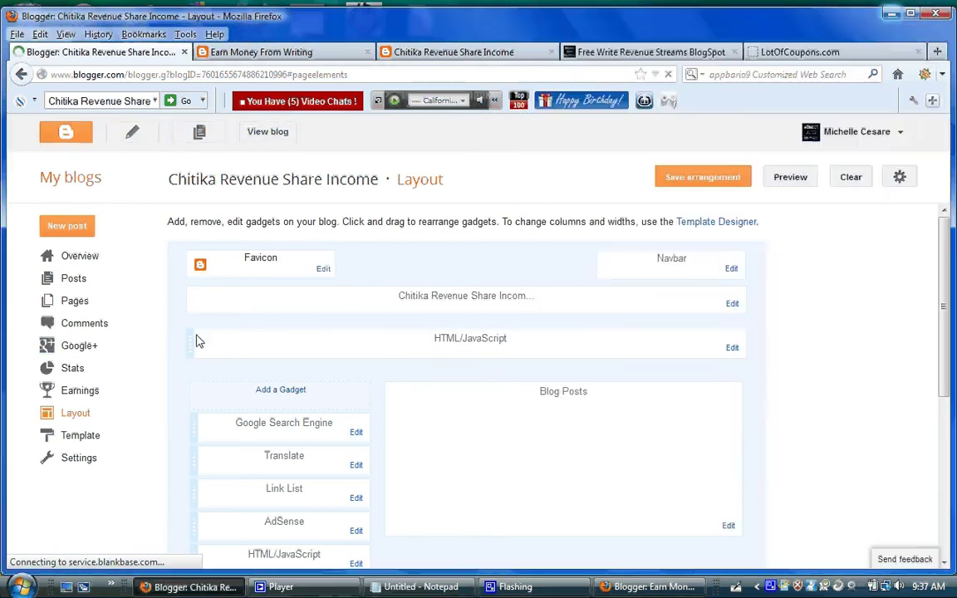
click(283, 390)
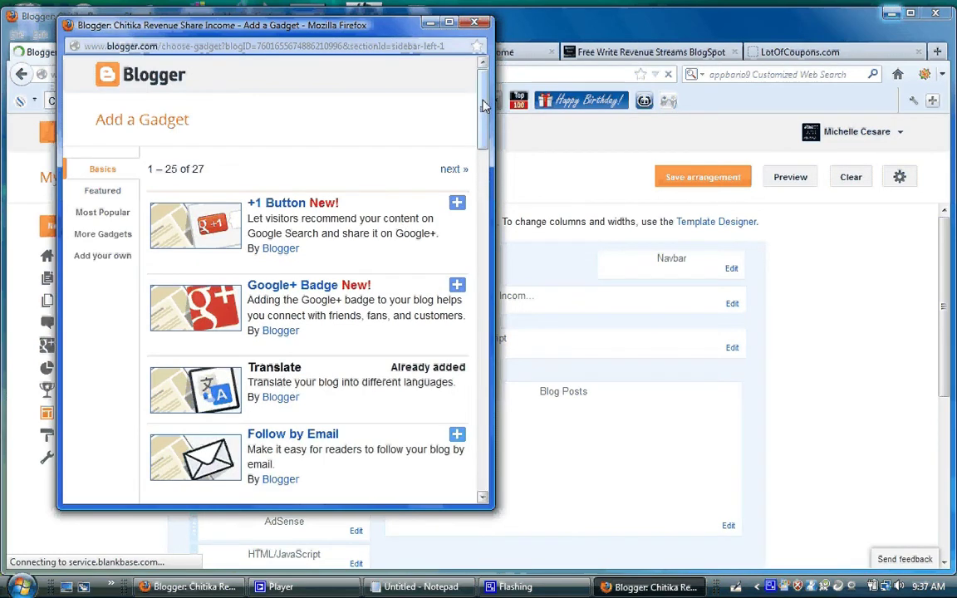
drag(487, 104, 488, 274)
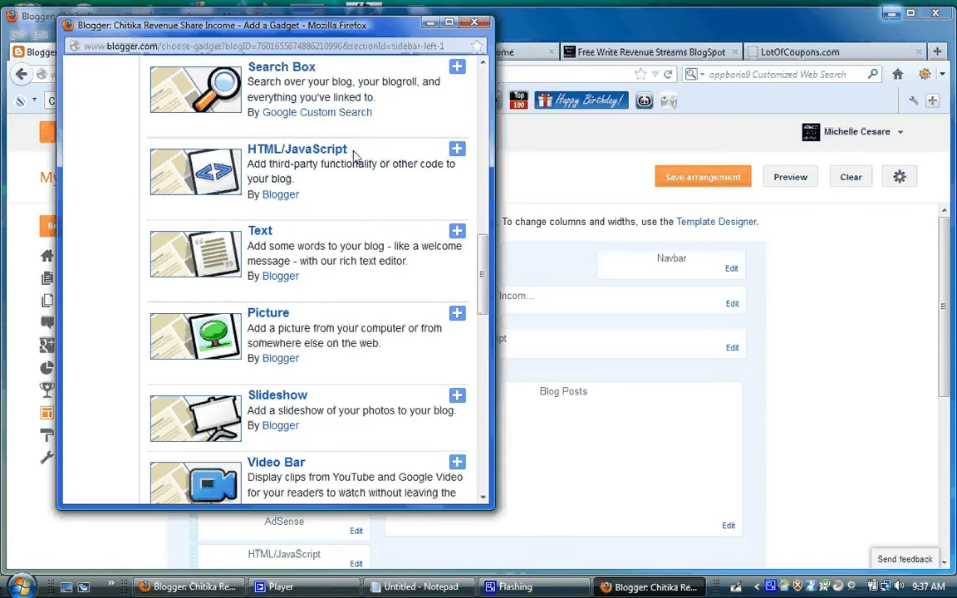
drag(353, 157, 250, 152)
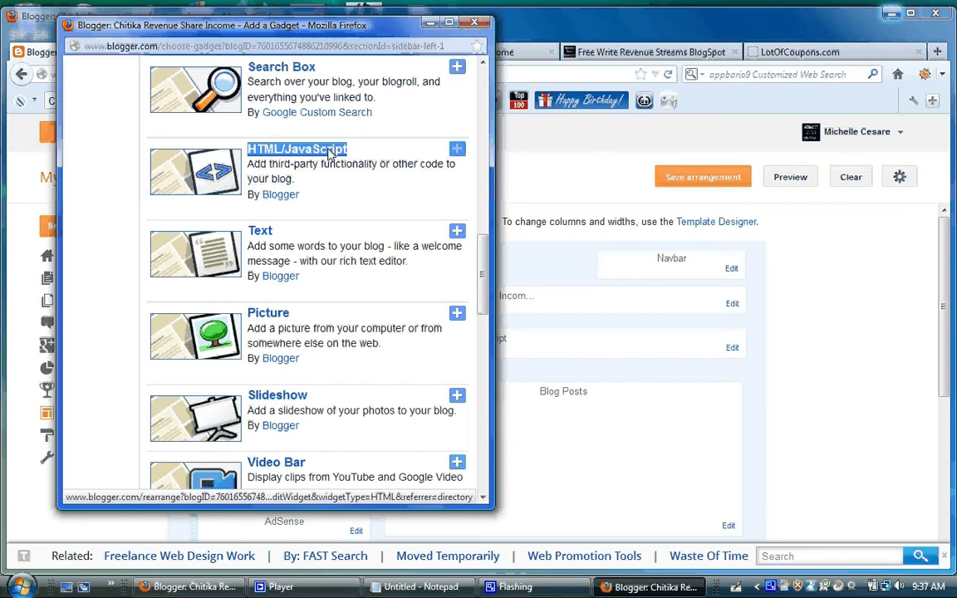
click(416, 587)
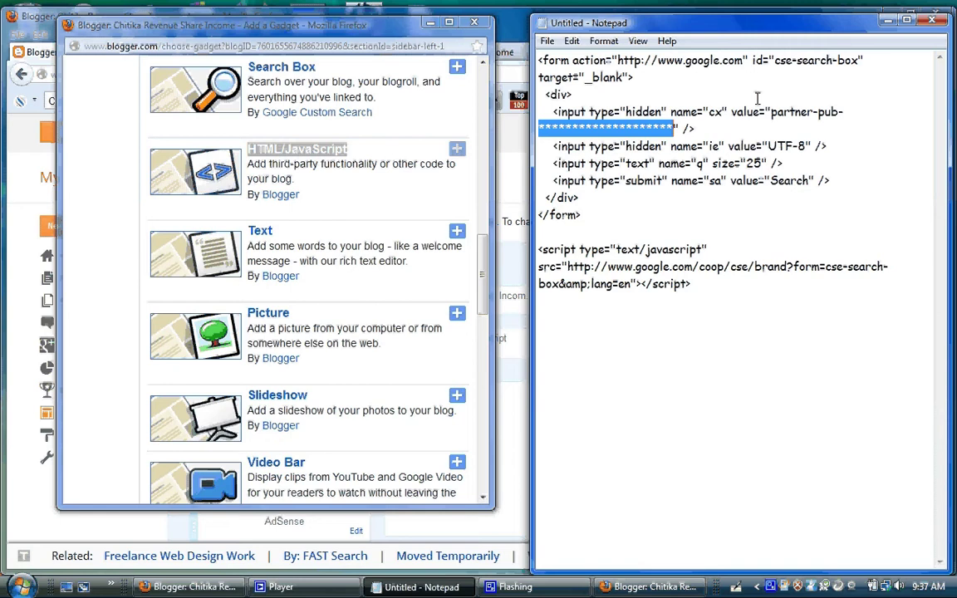
click(891, 20)
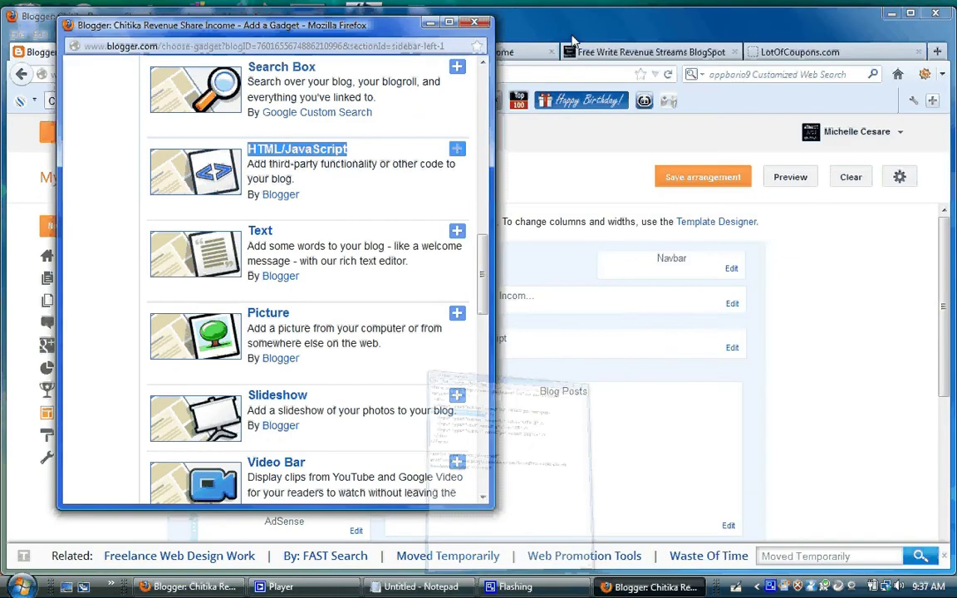
click(474, 23)
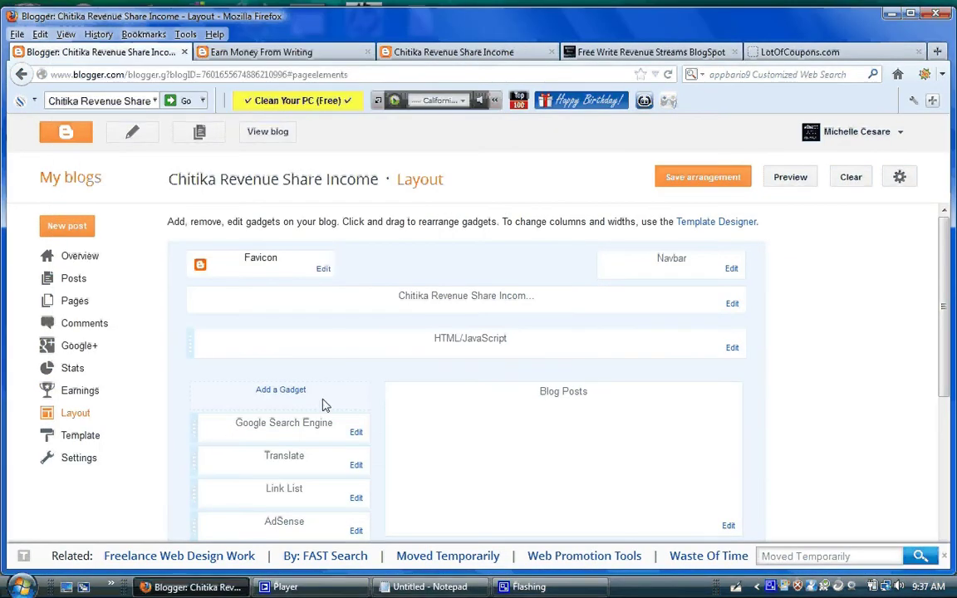
Show the published Chitika Revenue Share Income blog to see its Google Search Engine gadget.
click(442, 53)
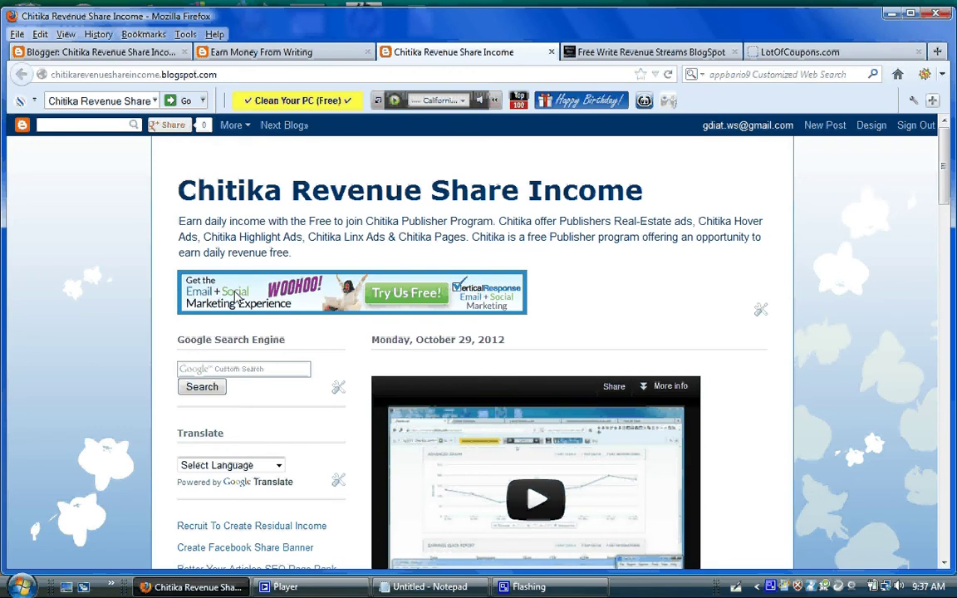
Show the published Earn Money From Writing blog and place the cursor in its built-in blog search field.
click(261, 51)
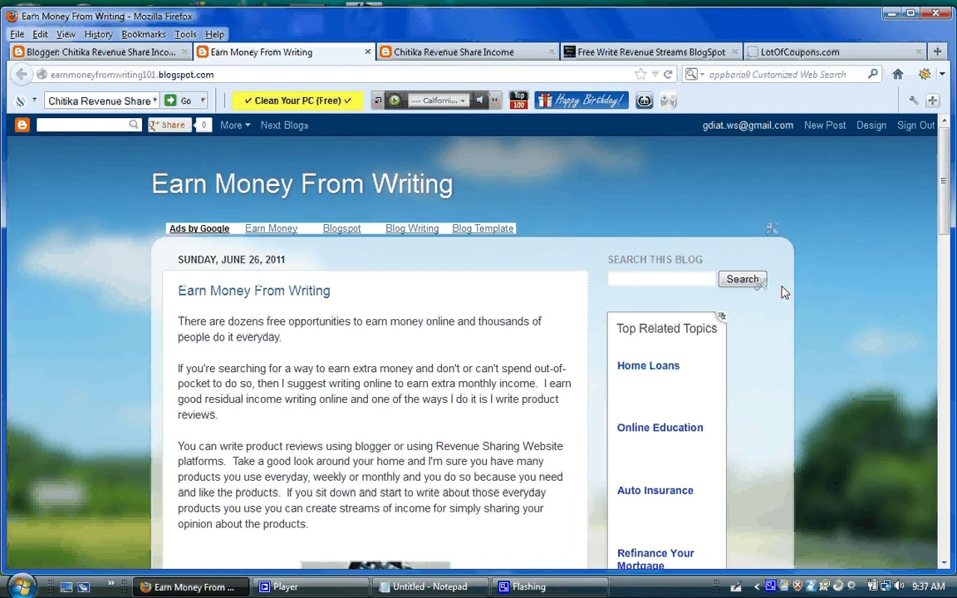
click(700, 283)
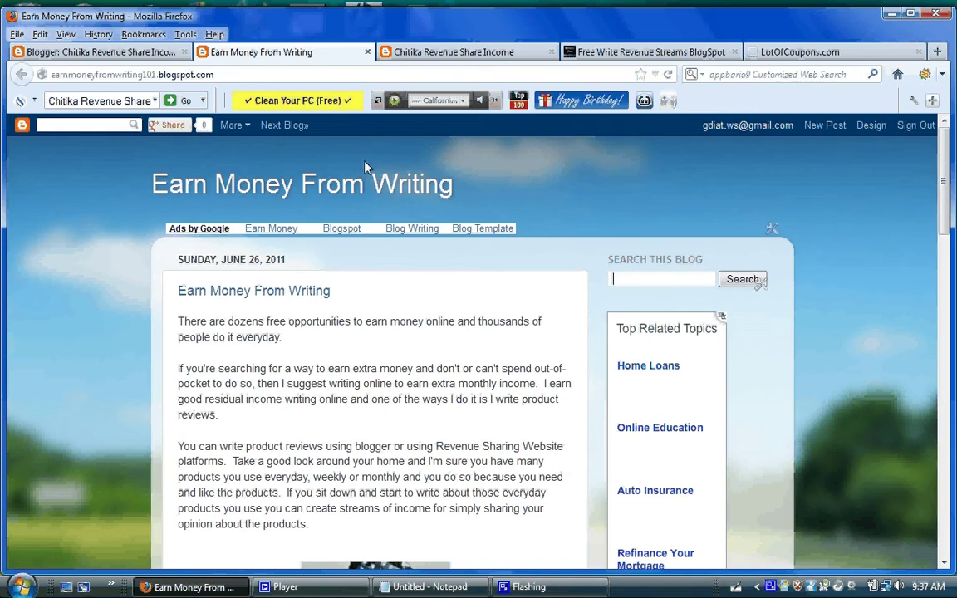
Review the AdSense and Search Box descriptions among the gadgets available for the Chitika Revenue Share Income layout's sidebar, and close the gadget list.
click(125, 52)
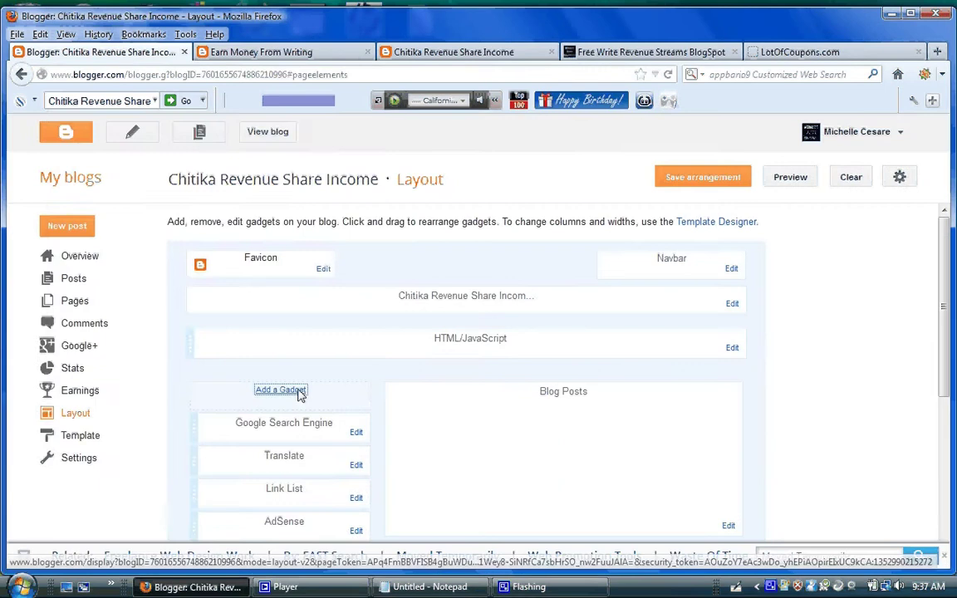
click(298, 392)
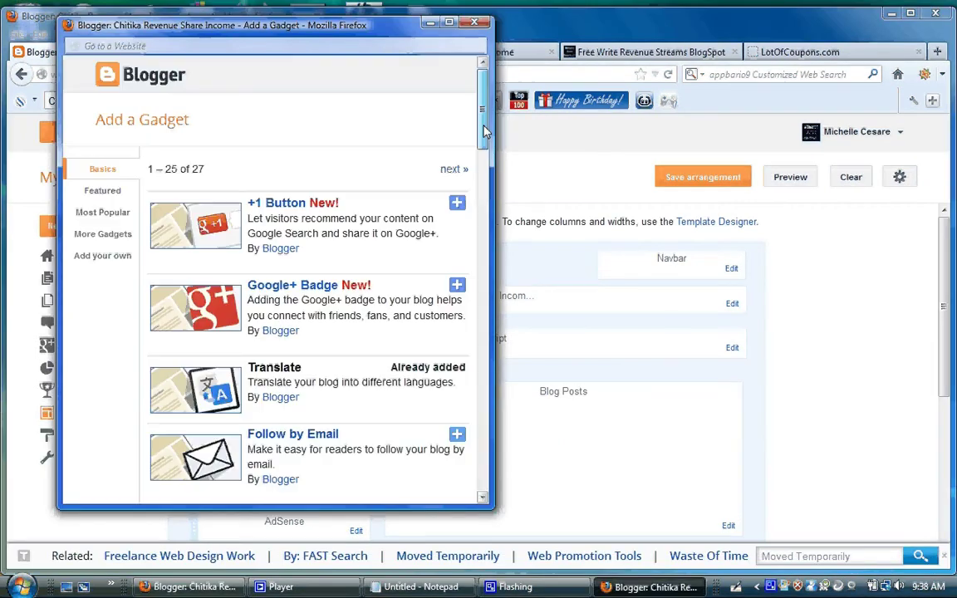
drag(486, 131, 487, 236)
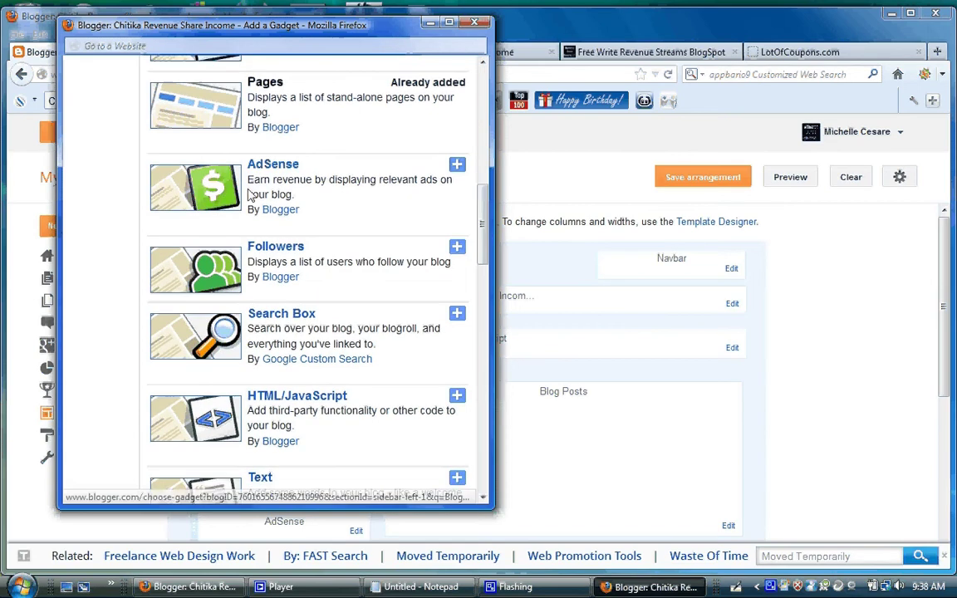
drag(247, 189, 427, 195)
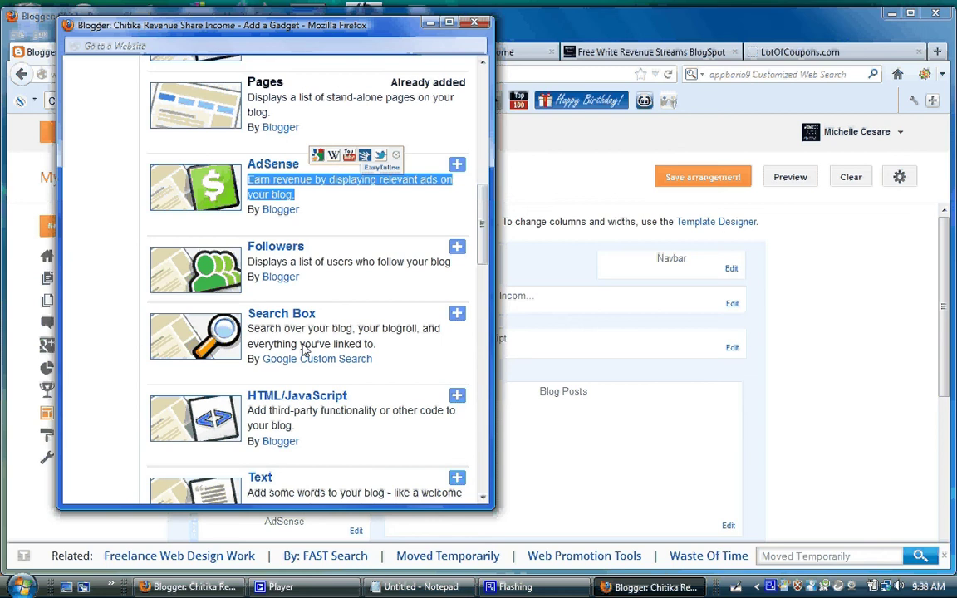
click(251, 334)
drag(251, 335, 386, 344)
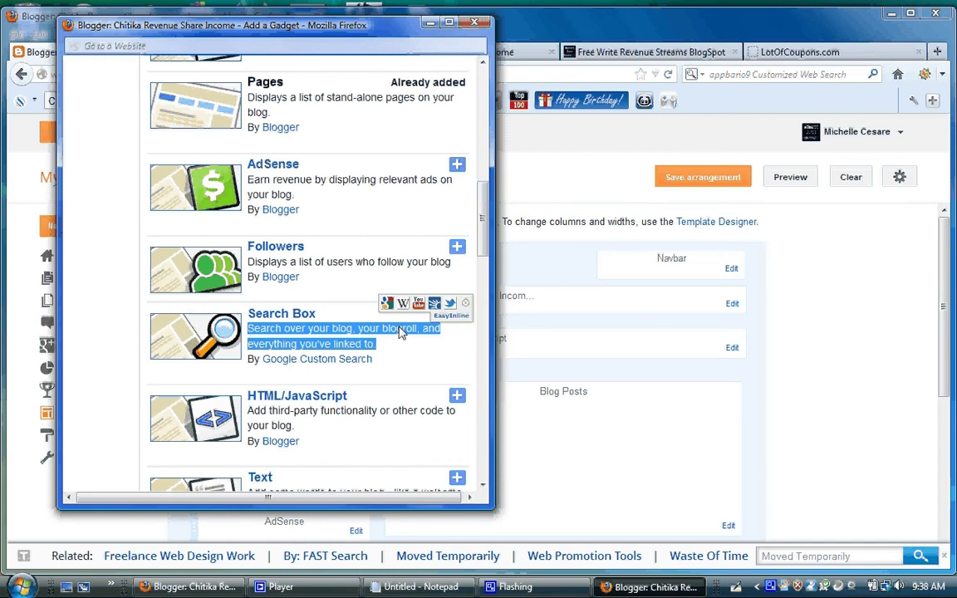
click(476, 23)
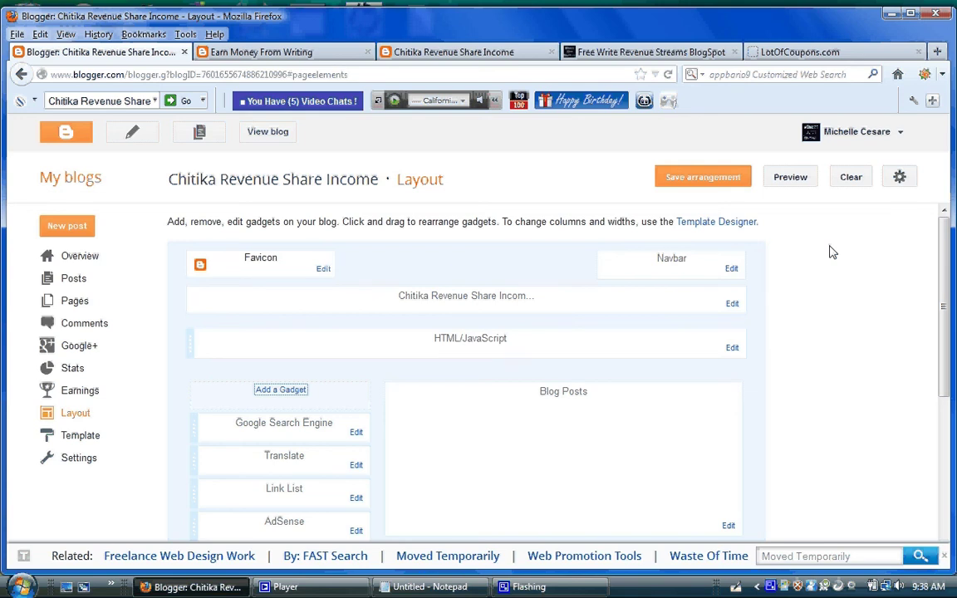
Return to the published Chitika Revenue Share Income blog to view its custom search box again.
click(490, 54)
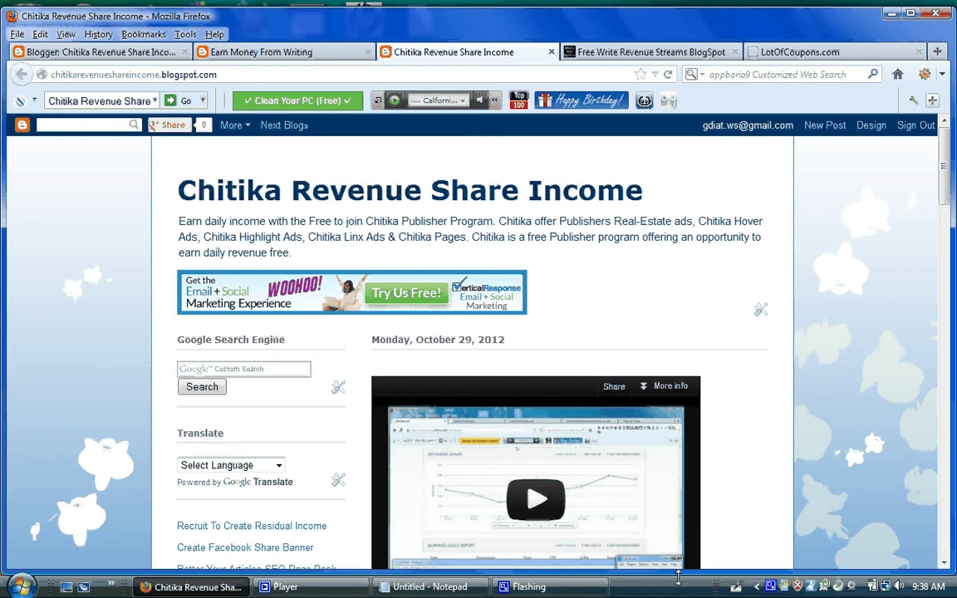
click(771, 587)
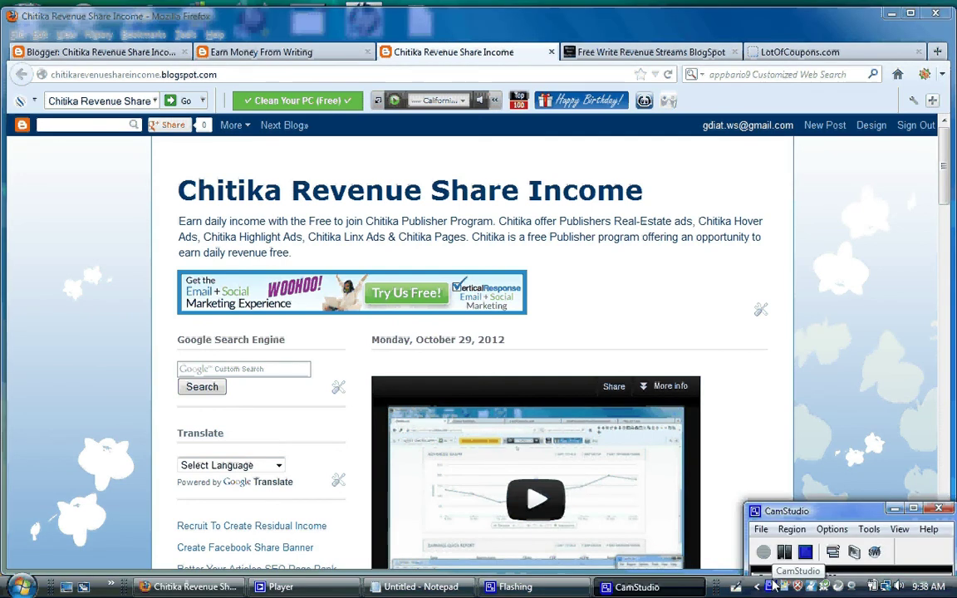